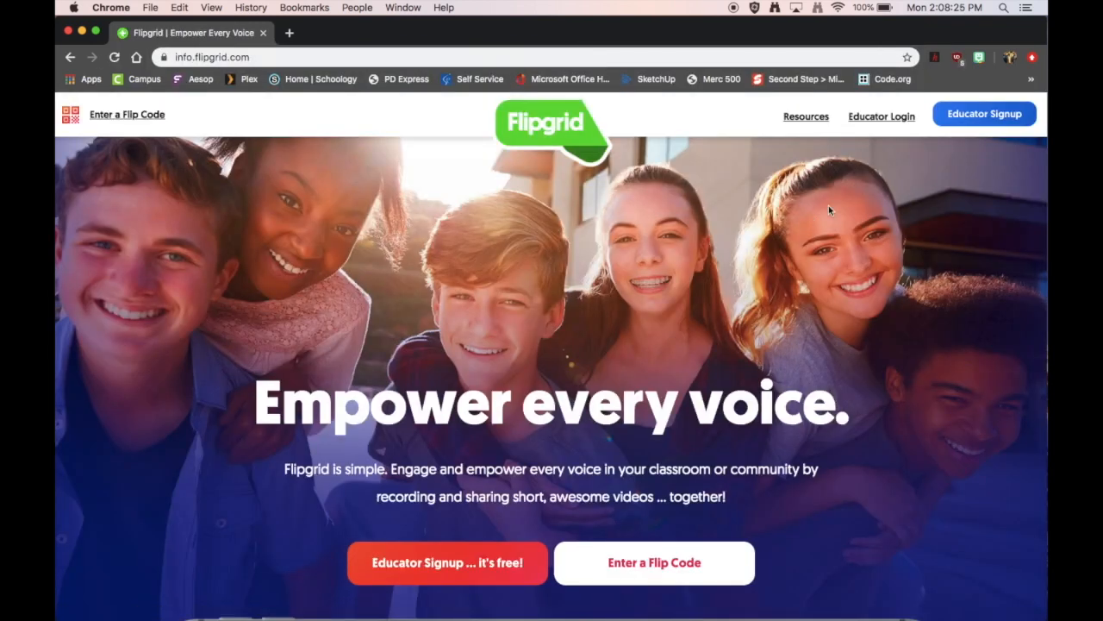
Sign up as an educator with Google, using the school e-mail account.
{"action": "left_click", "coordinate": [983, 116]}
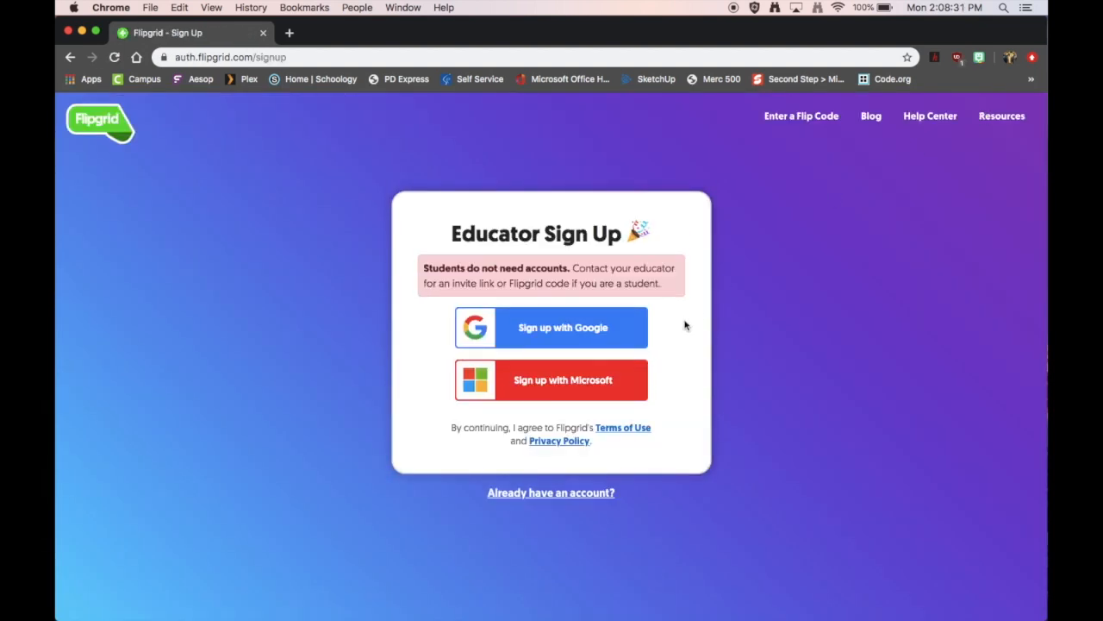
{"action": "left_click", "coordinate": [569, 335]}
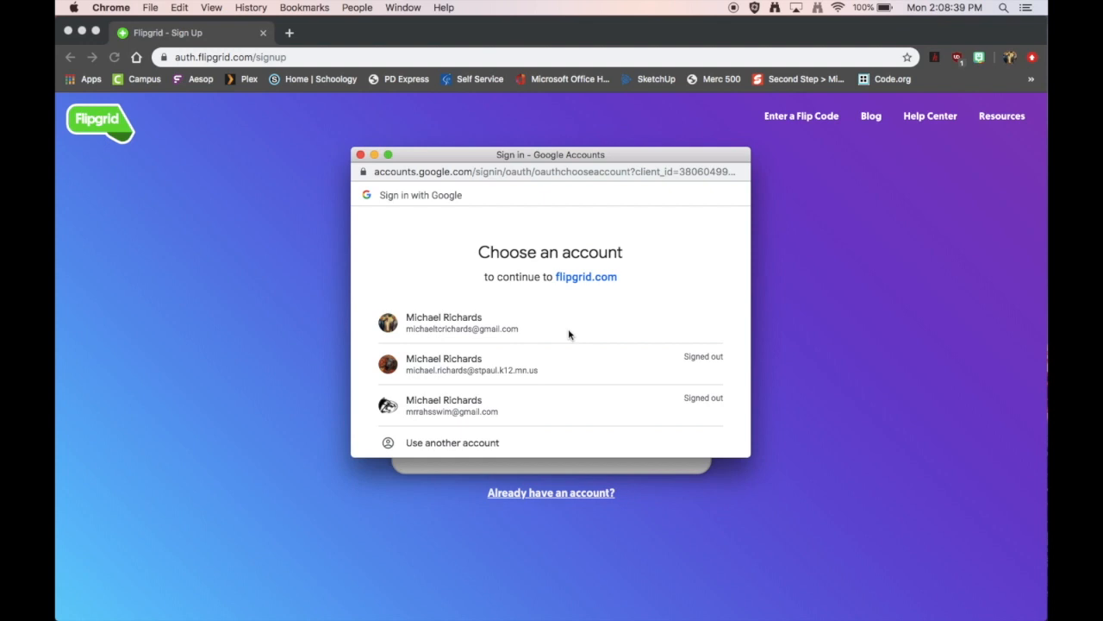
{"action": "left_click", "coordinate": [487, 372]}
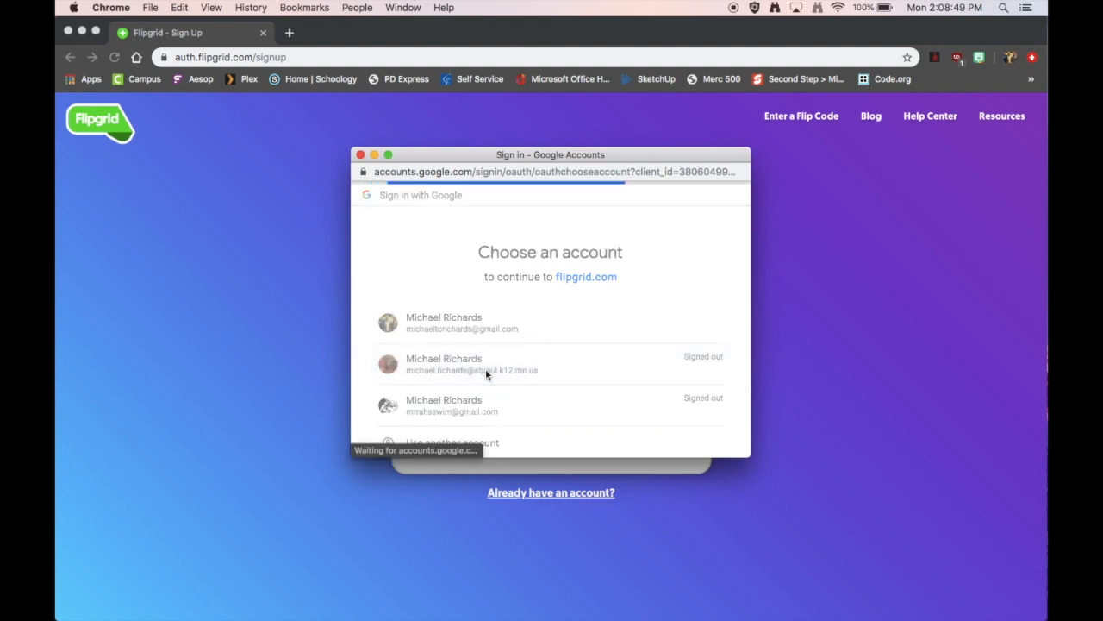
{"action": "scroll", "coordinate": [577, 373], "scroll_direction": "down", "scroll_amount": 3}
{"action": "left_click", "coordinate": [442, 380]}
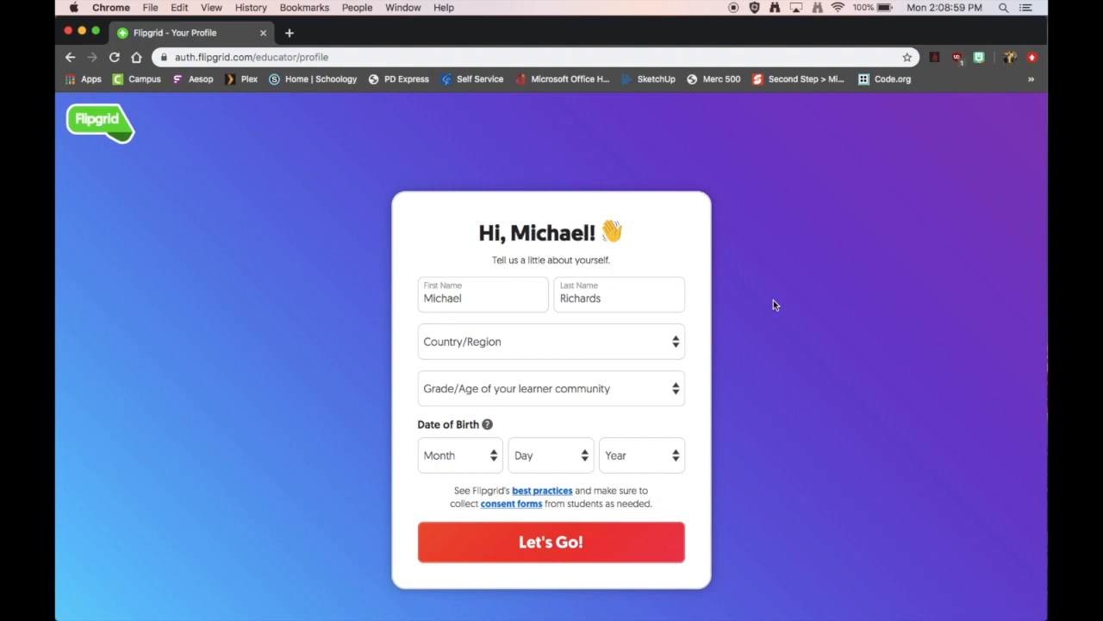
Complete the educator profile with country United States, grade Middle school (ages 11-13) and the date of birth.
{"action": "left_click", "coordinate": [674, 349]}
{"action": "left_click", "coordinate": [632, 355]}
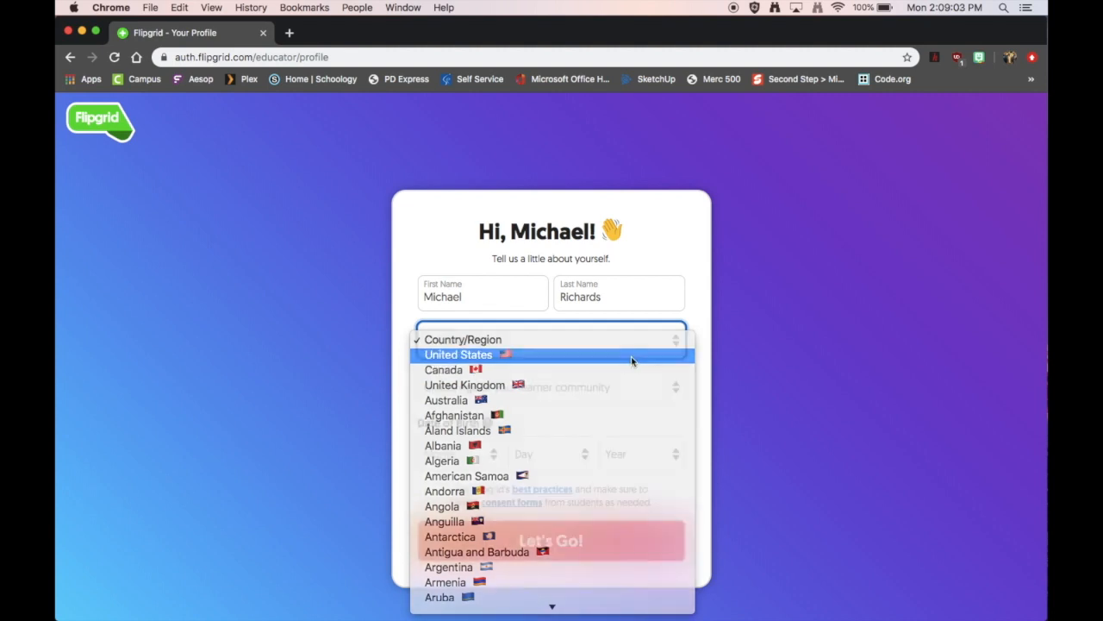
{"action": "left_click", "coordinate": [595, 390]}
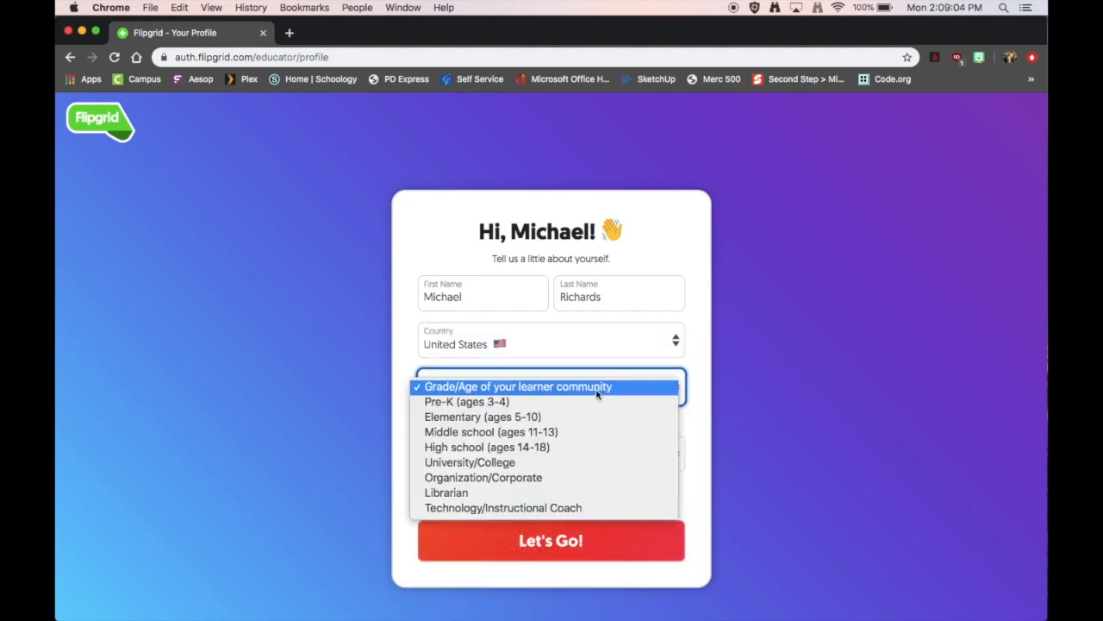
{"action": "left_click", "coordinate": [569, 432]}
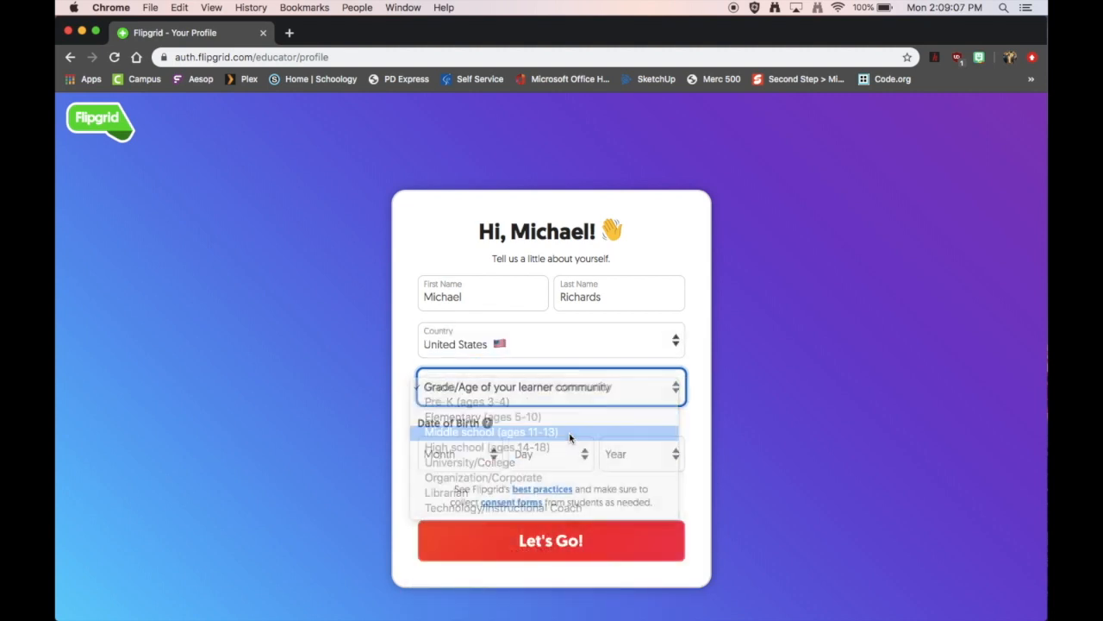
{"action": "left_click", "coordinate": [498, 462]}
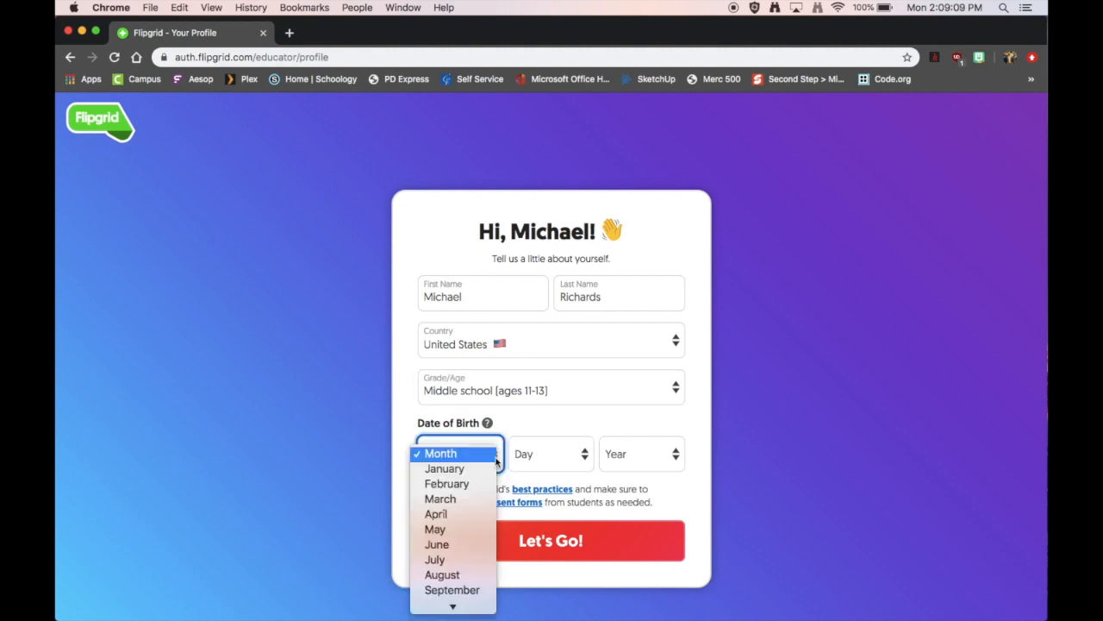
{"action": "left_click", "coordinate": [493, 455]}
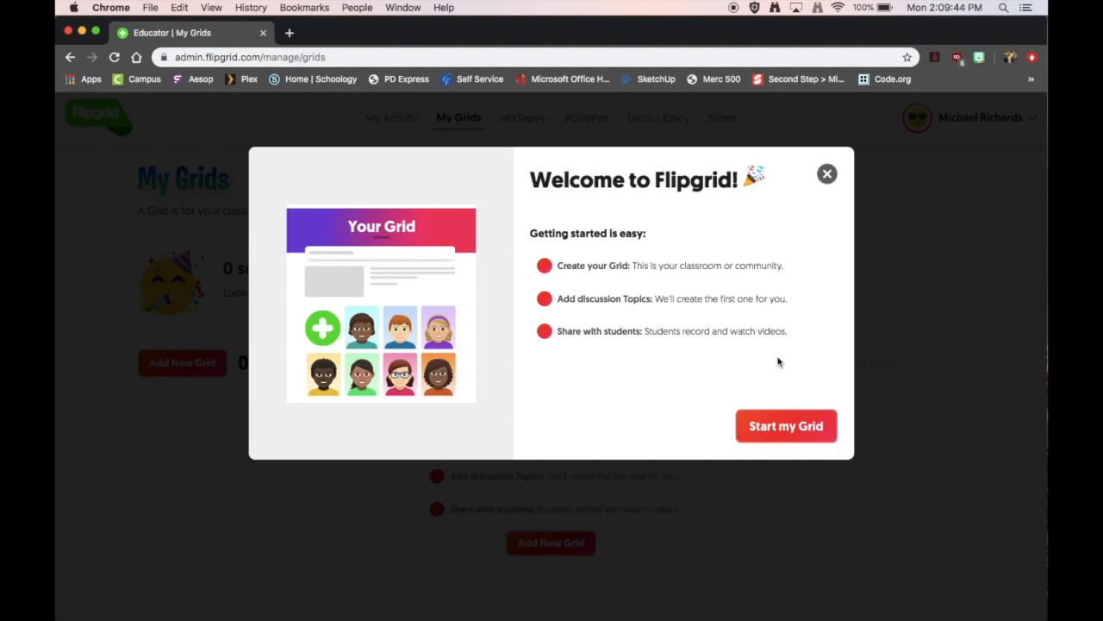
Exit the welcome setup to the My Grids page without starting a grid.
{"action": "left_click", "coordinate": [826, 175]}
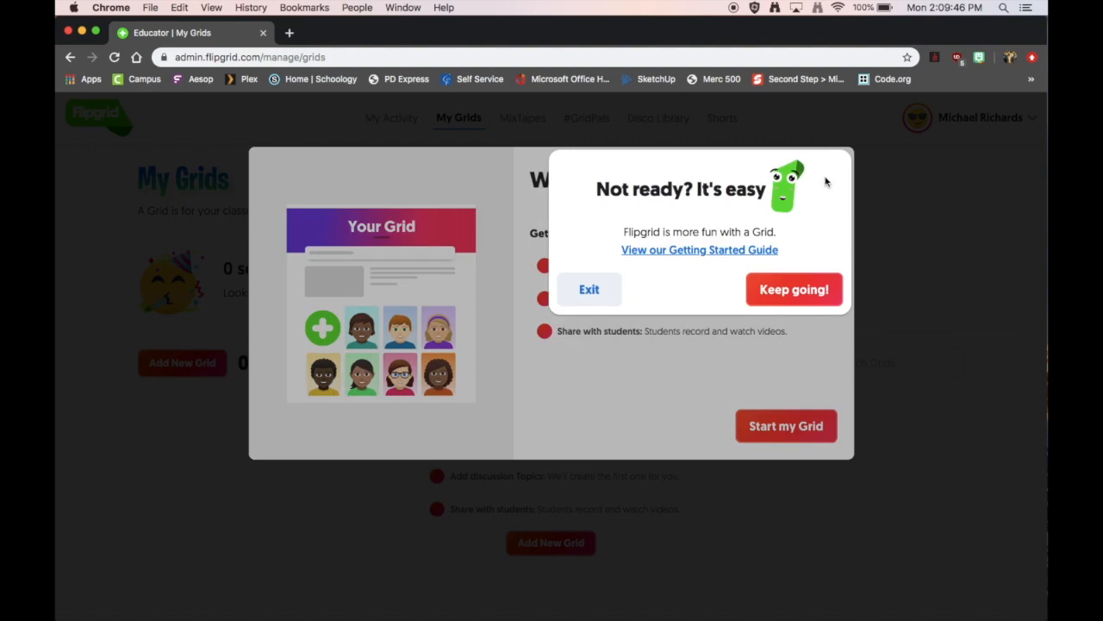
{"action": "left_click", "coordinate": [565, 302]}
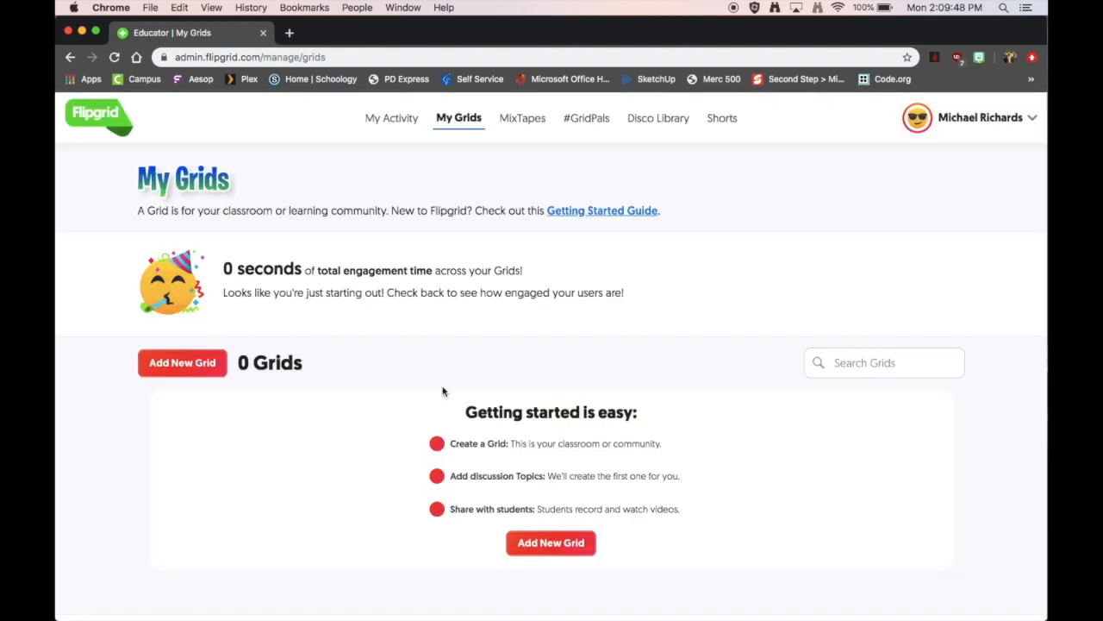
Examine the getting-started points about creating a grid, adding discussion topics and sharing with students.
{"action": "scroll", "coordinate": [345, 451], "scroll_direction": "down", "scroll_amount": 2}
{"action": "scroll", "coordinate": [344, 452], "scroll_direction": "up", "scroll_amount": 2}
{"action": "scroll", "coordinate": [705, 488], "scroll_direction": "down", "scroll_amount": 2}
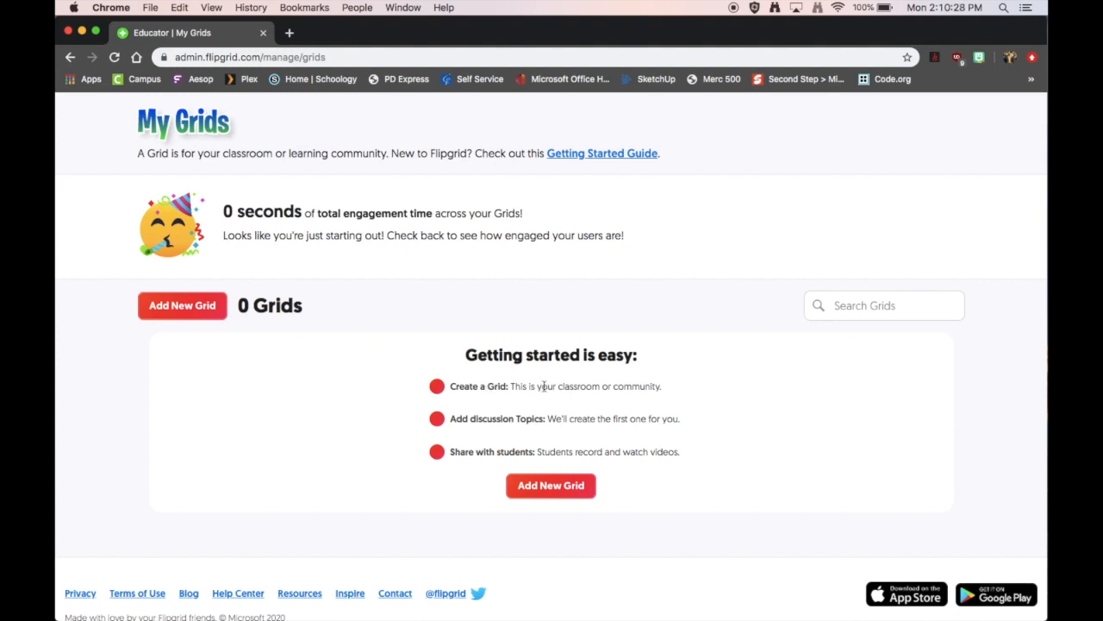
{"action": "left_click_drag", "start_coordinate": [454, 419], "coordinate": [680, 426]}
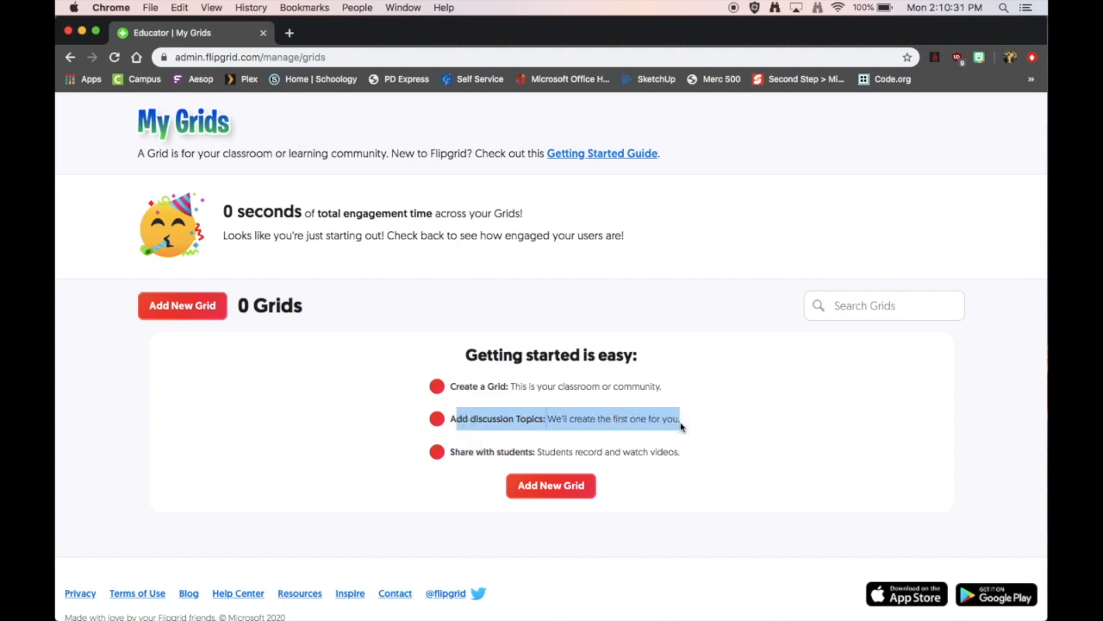
{"action": "left_click", "coordinate": [747, 419]}
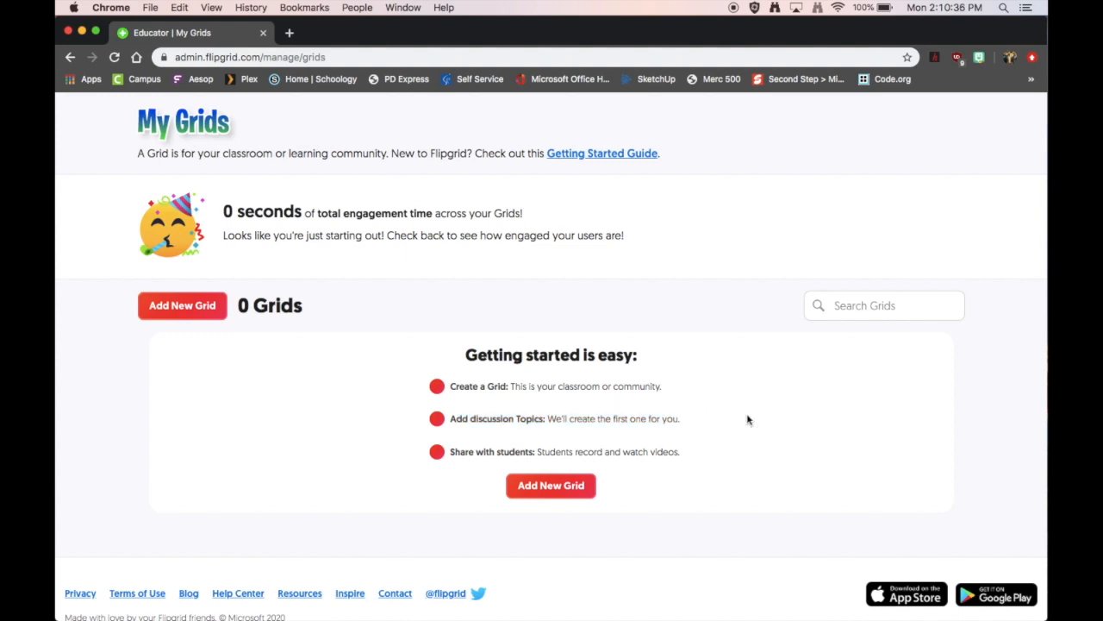
{"action": "left_click_drag", "start_coordinate": [473, 386], "coordinate": [580, 383]}
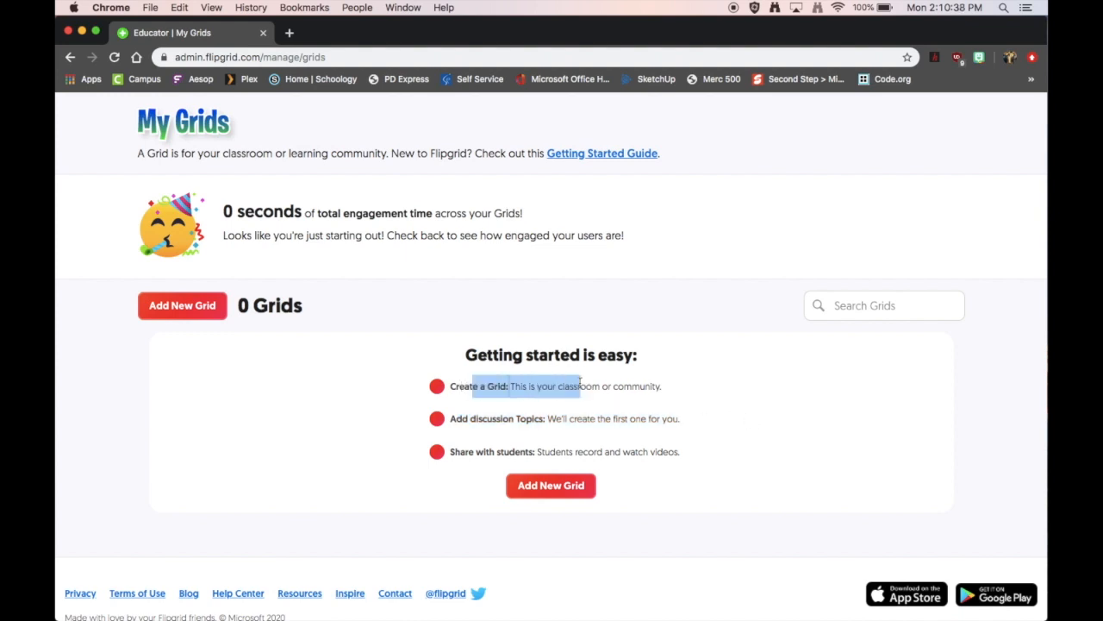
{"action": "left_click_drag", "start_coordinate": [480, 420], "coordinate": [642, 418]}
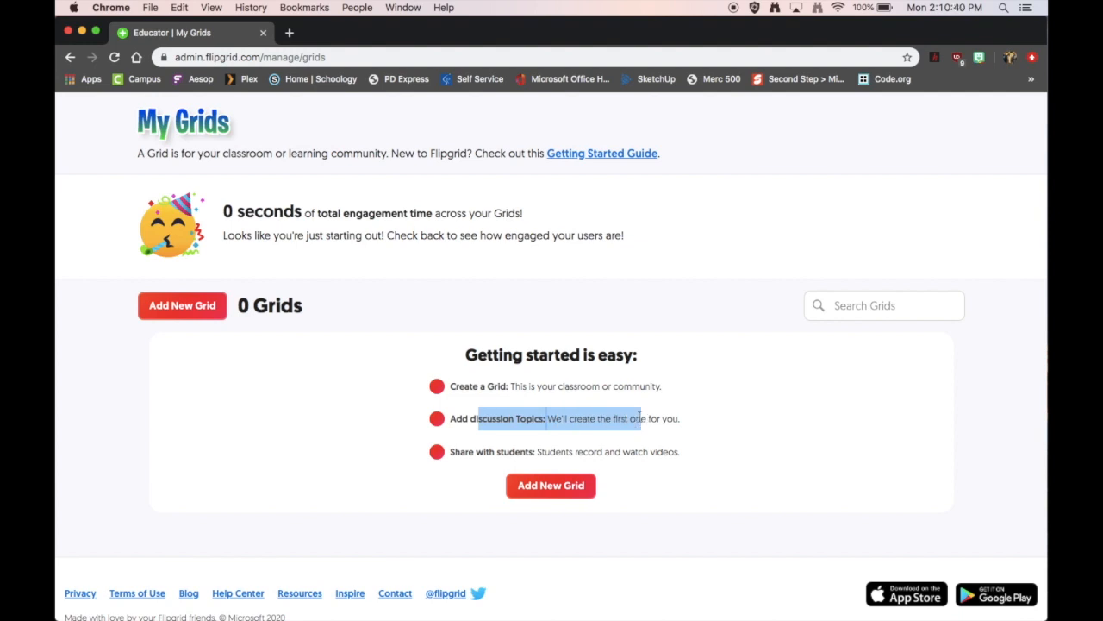
Start a new grid named Robotics 8 with the School Email grid type.
{"action": "left_click", "coordinate": [571, 488]}
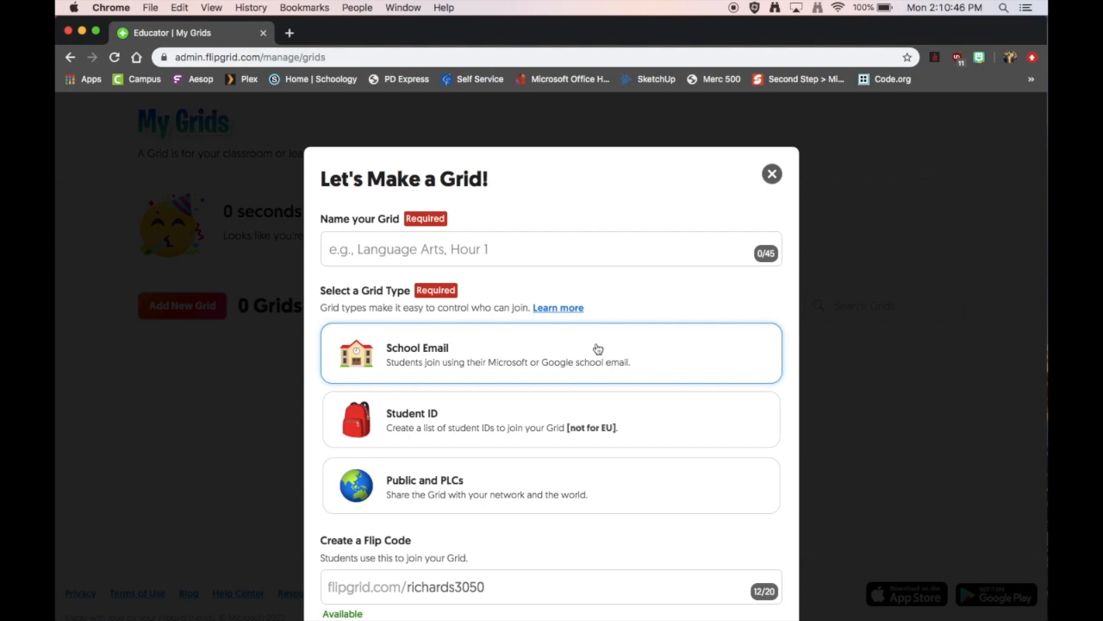
{"action": "left_click", "coordinate": [551, 250]}
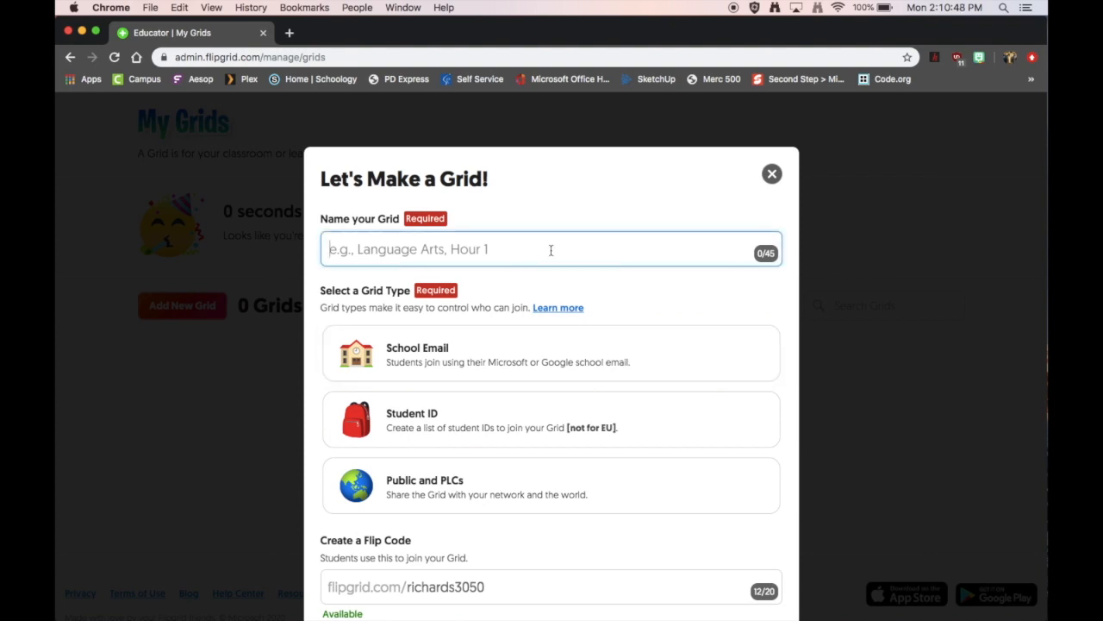
{"action": "type", "text": "Robotics "}
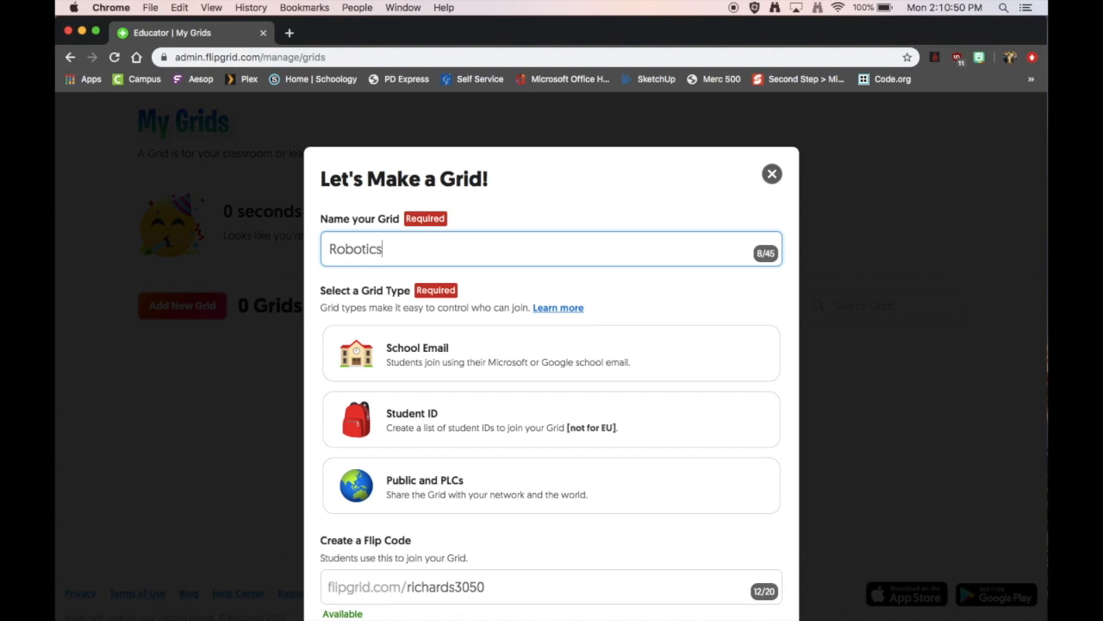
{"action": "type", "text": "8"}
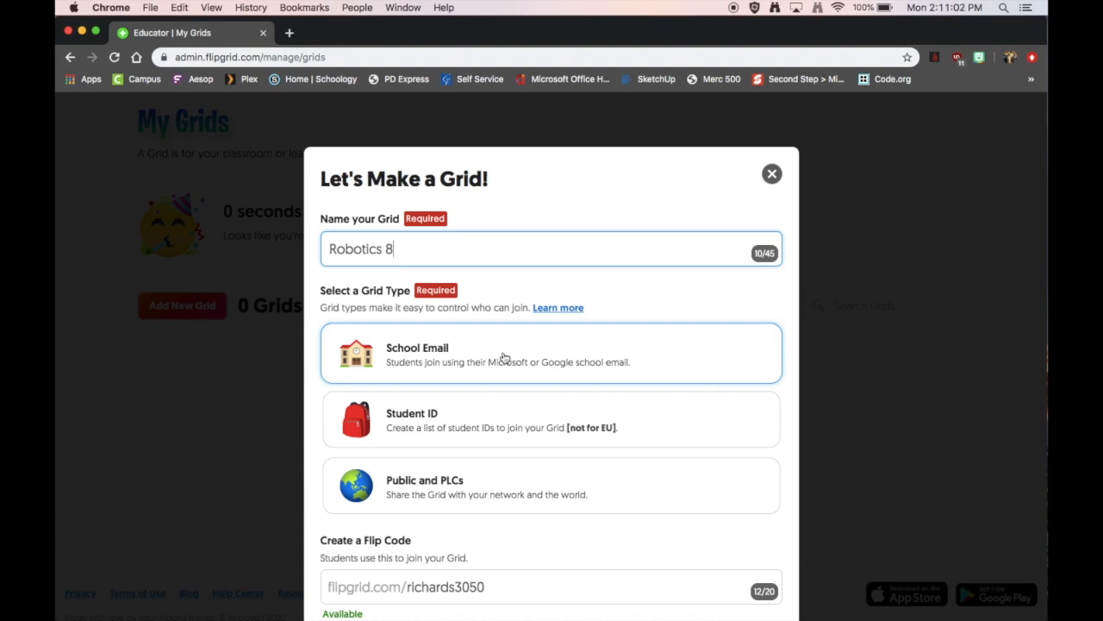
{"action": "left_click", "coordinate": [595, 370]}
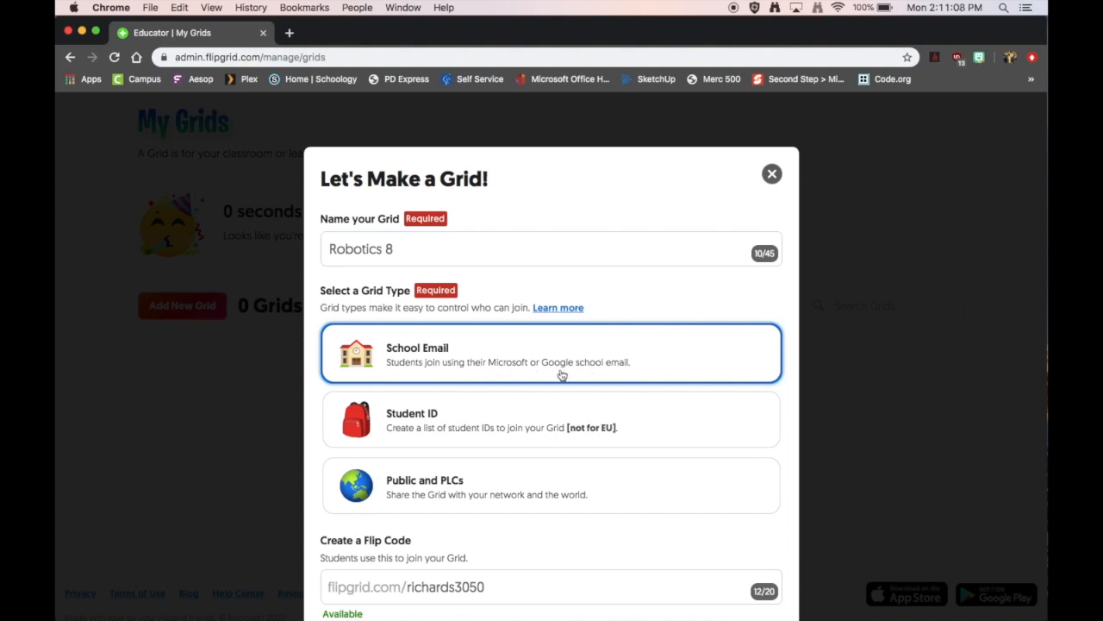
Keep the suggested Flip Code and the prefilled school email domain, and finish creating the grid.
{"action": "scroll", "coordinate": [597, 362], "scroll_direction": "down", "scroll_amount": 3}
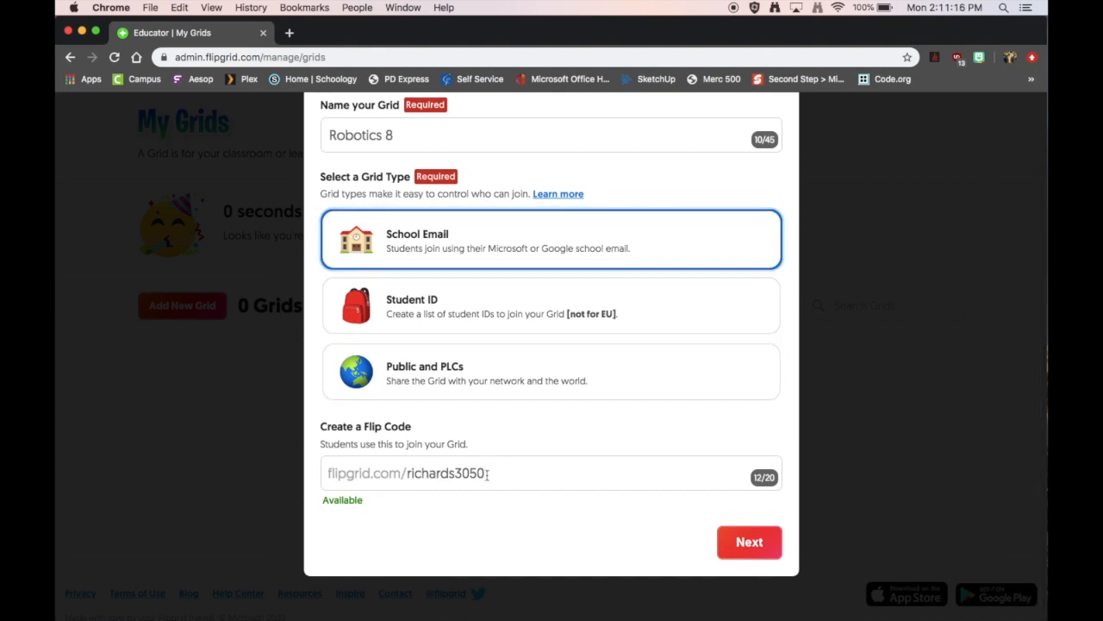
{"action": "left_click", "coordinate": [487, 475]}
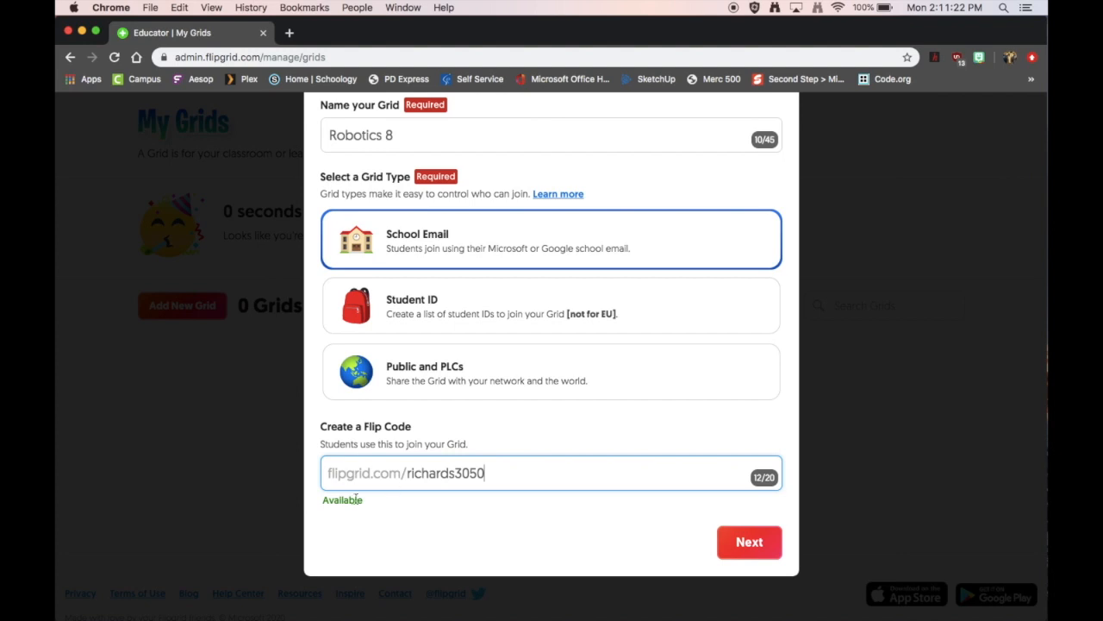
{"action": "left_click", "coordinate": [750, 543]}
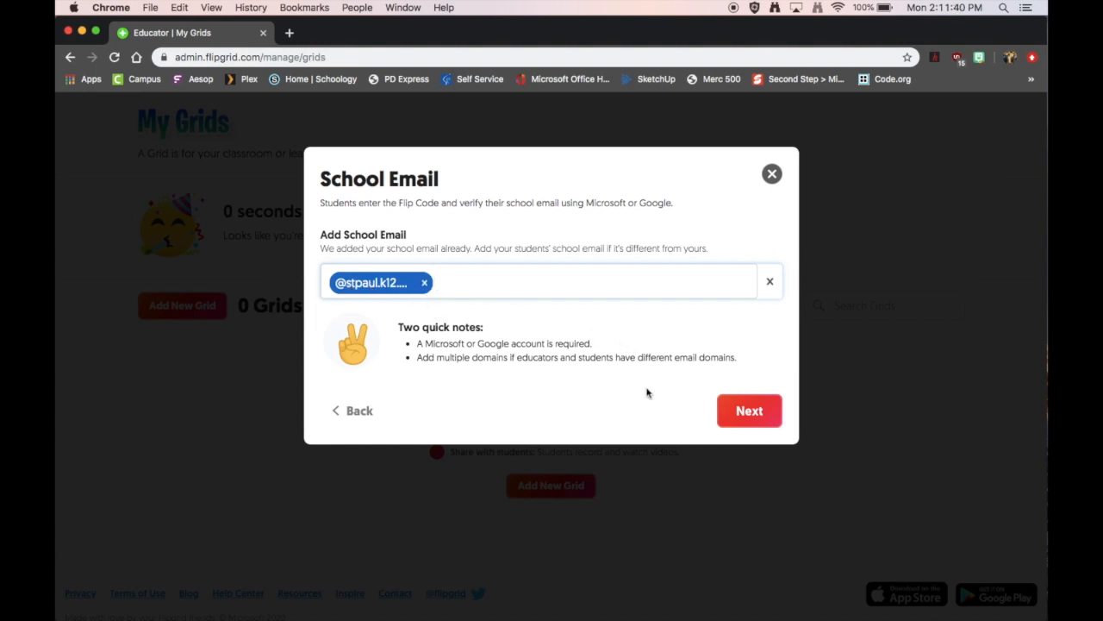
{"action": "left_click", "coordinate": [748, 412]}
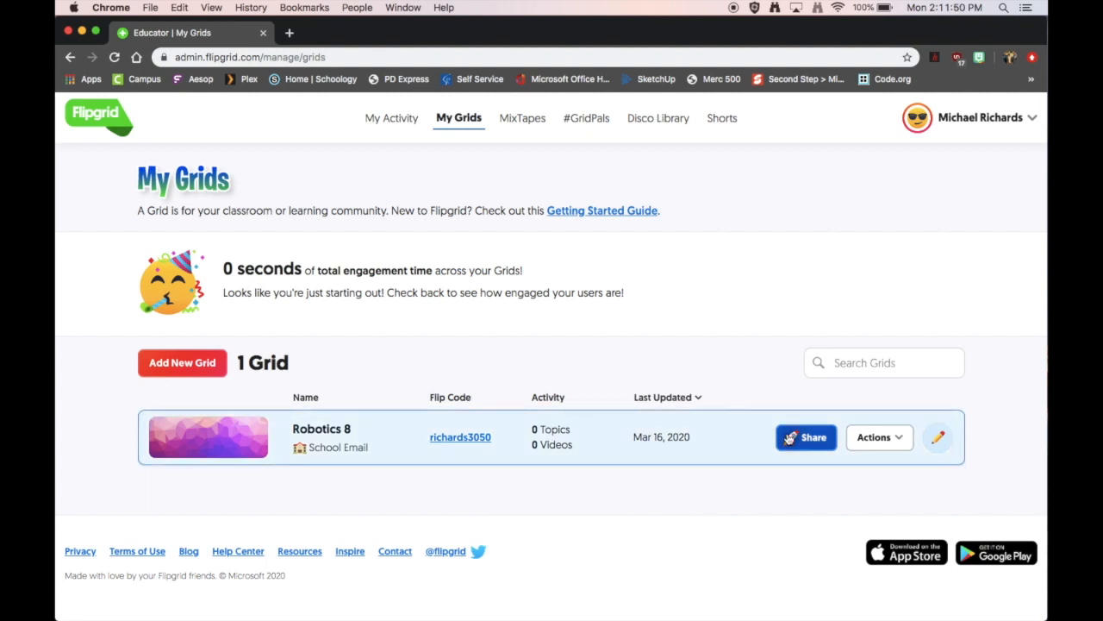
Open the Robotics 8 grid's details and check the actions available for the Say Hello on Flipgrid! topic.
{"action": "left_click", "coordinate": [722, 443]}
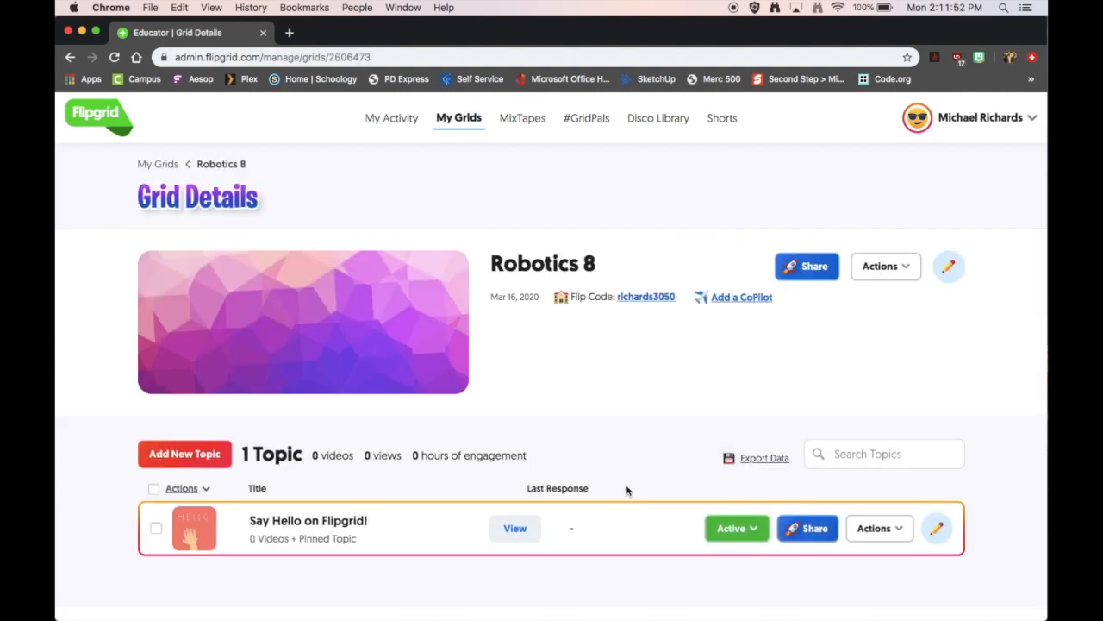
{"action": "scroll", "coordinate": [626, 488], "scroll_direction": "down", "scroll_amount": 2}
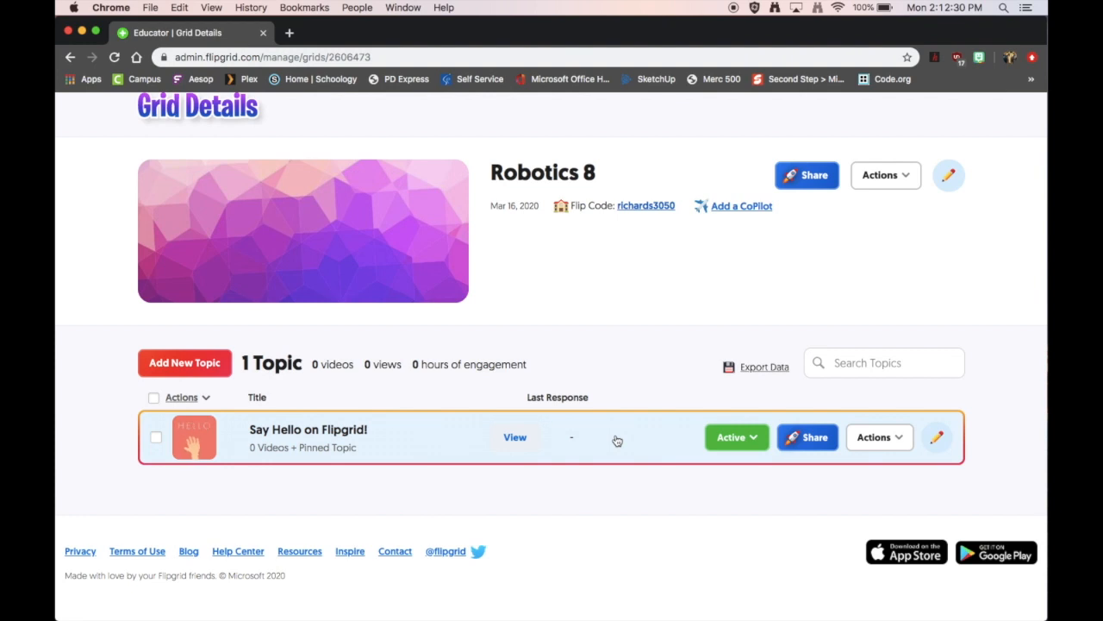
{"action": "left_click", "coordinate": [897, 444]}
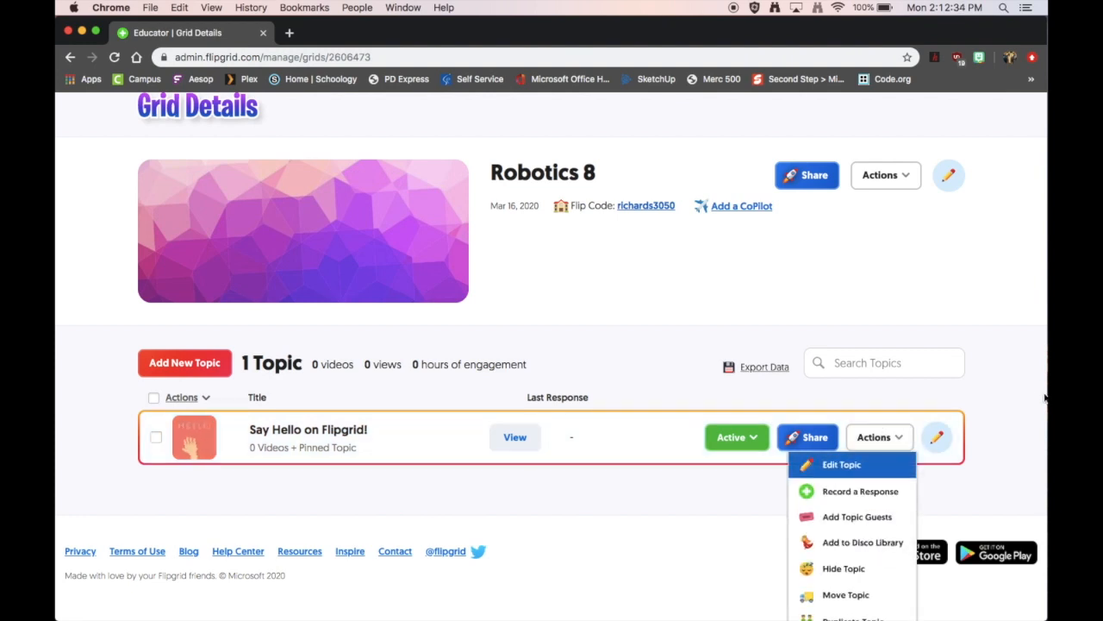
{"action": "left_click", "coordinate": [1011, 389]}
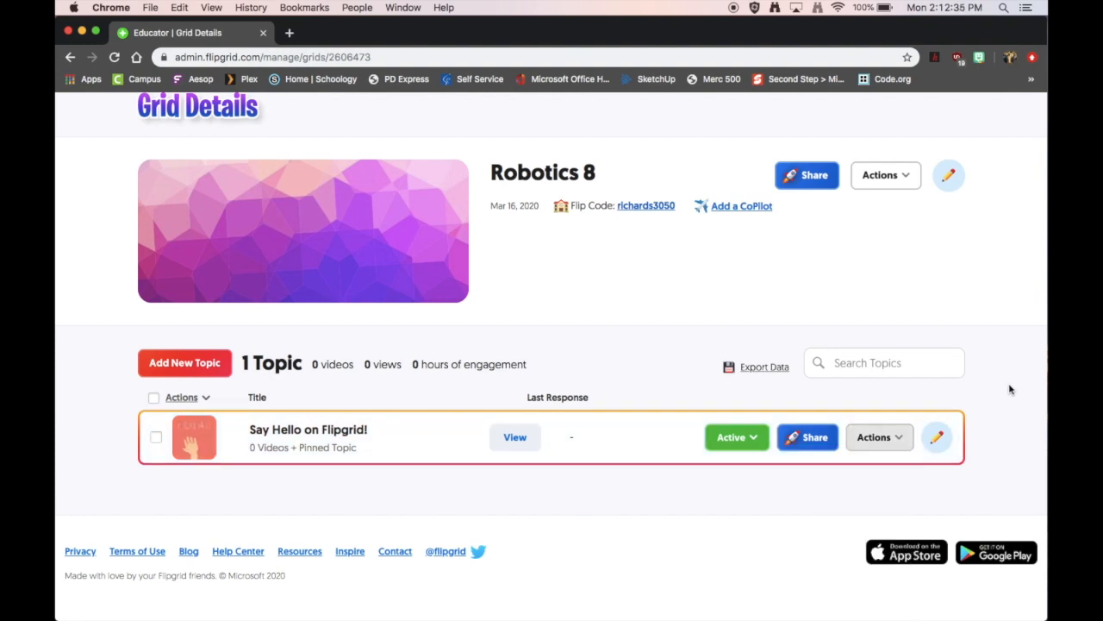
Open the details of the Say Hello on Flipgrid! topic and review its prompt and responses area.
{"action": "left_click", "coordinate": [419, 438]}
{"action": "scroll", "coordinate": [519, 477], "scroll_direction": "down", "scroll_amount": 2}
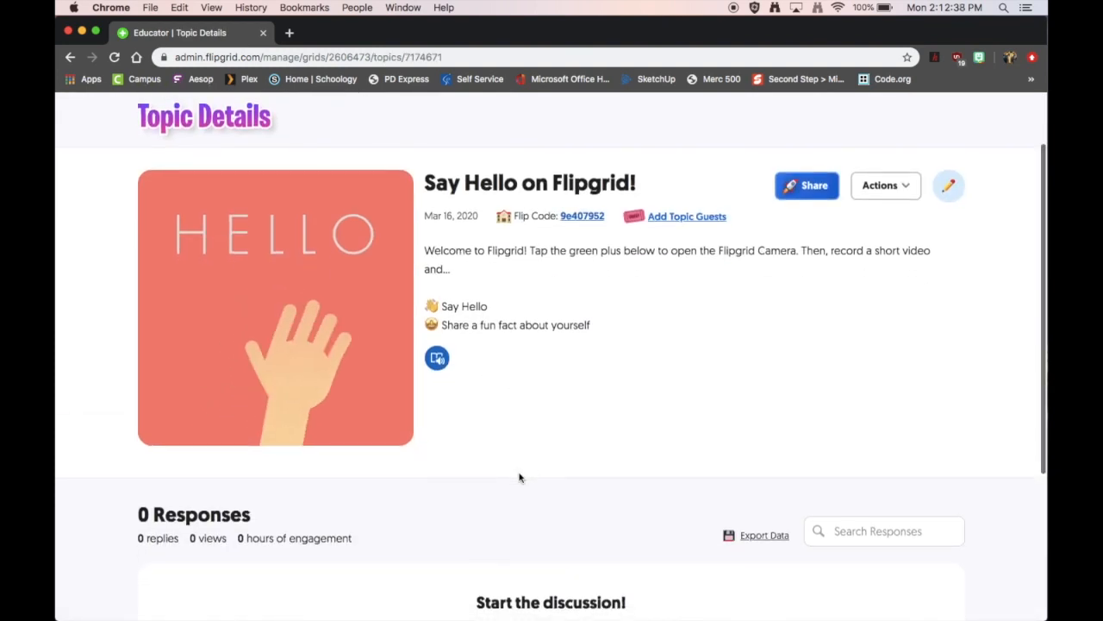